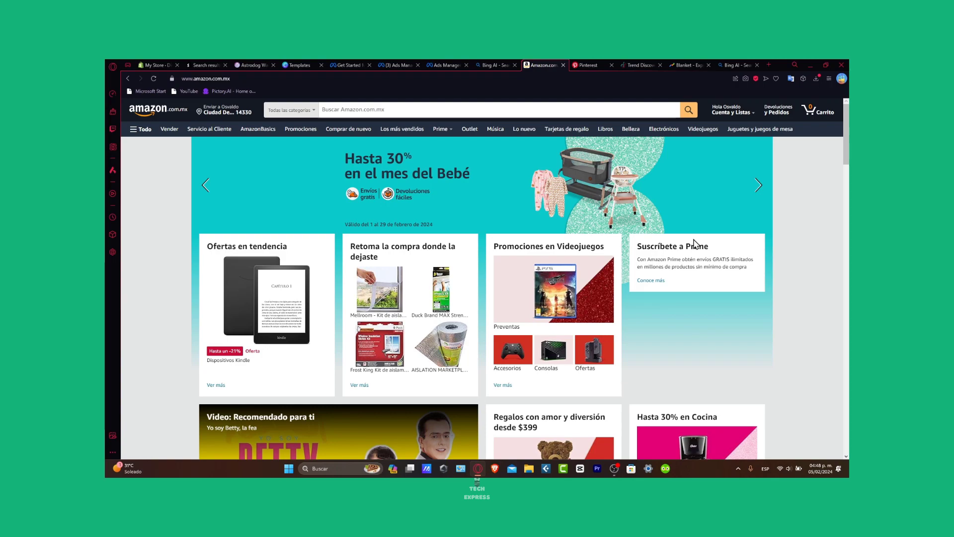
scroll(695, 298, down, 2)
scroll(694, 302, down, 5)
scroll(702, 301, down, 4)
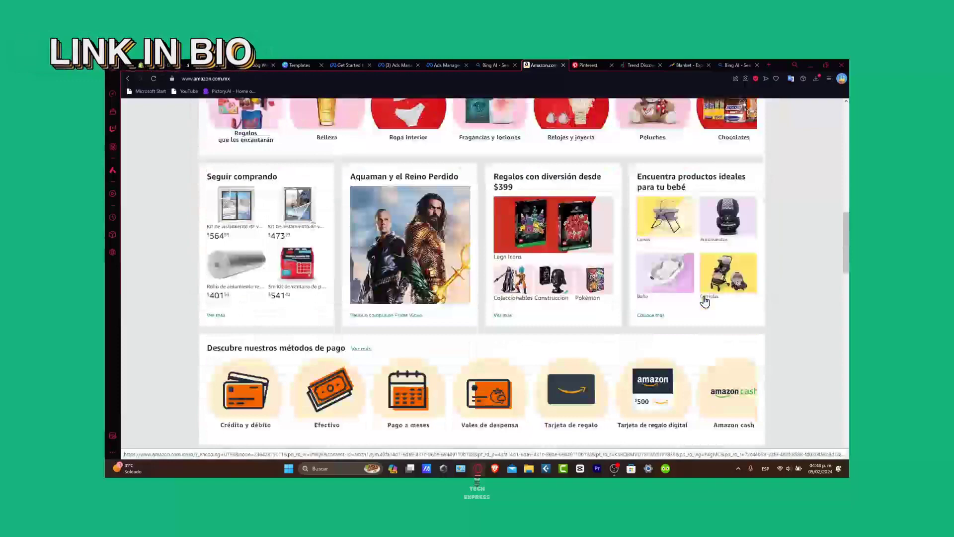
scroll(706, 300, down, 1)
scroll(706, 301, down, 4)
scroll(656, 287, up, 1)
scroll(622, 279, up, 5)
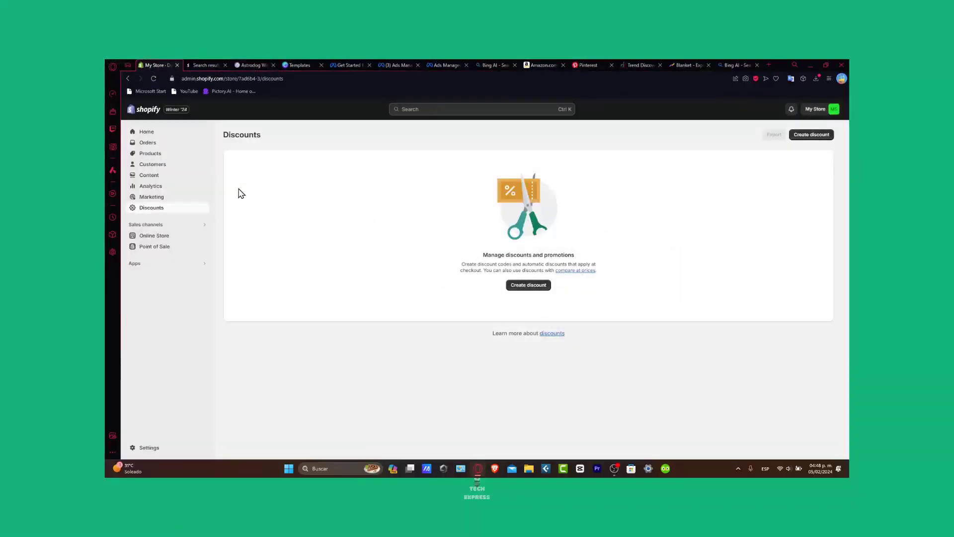
- Review the store's Home dashboard and the Online Store themes page
click(173, 134)
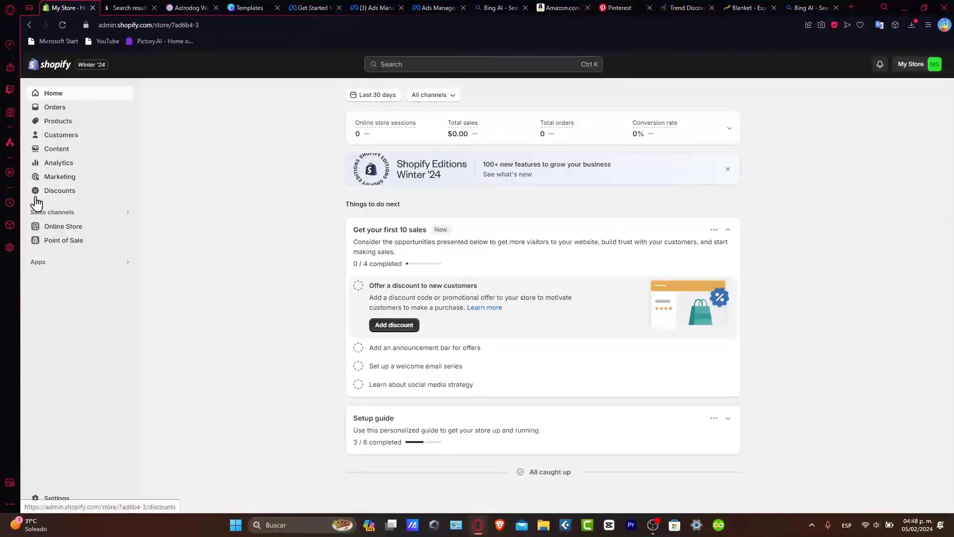
click(65, 227)
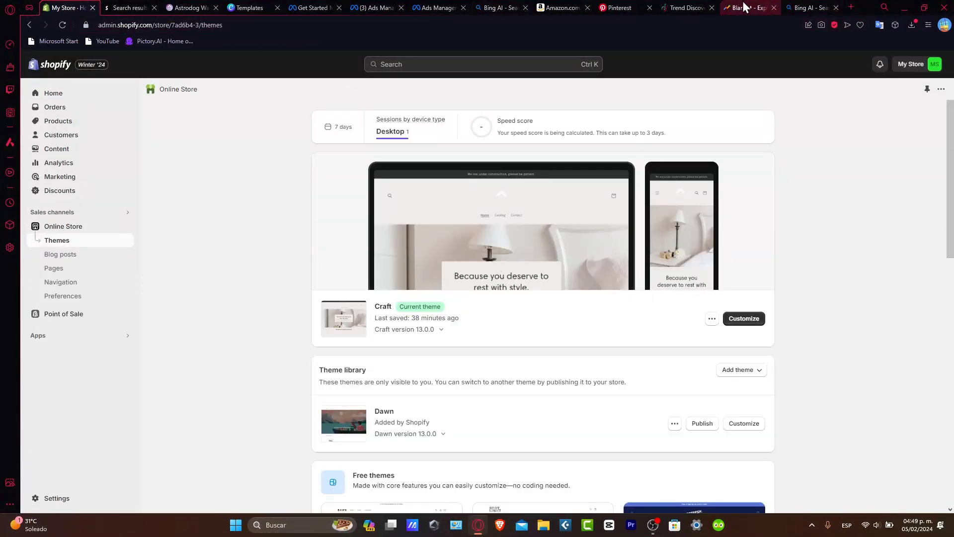
- Move through the Blanket trends, TikTok and Pinterest tabs to the Bing tab's address bar
click(744, 7)
click(690, 8)
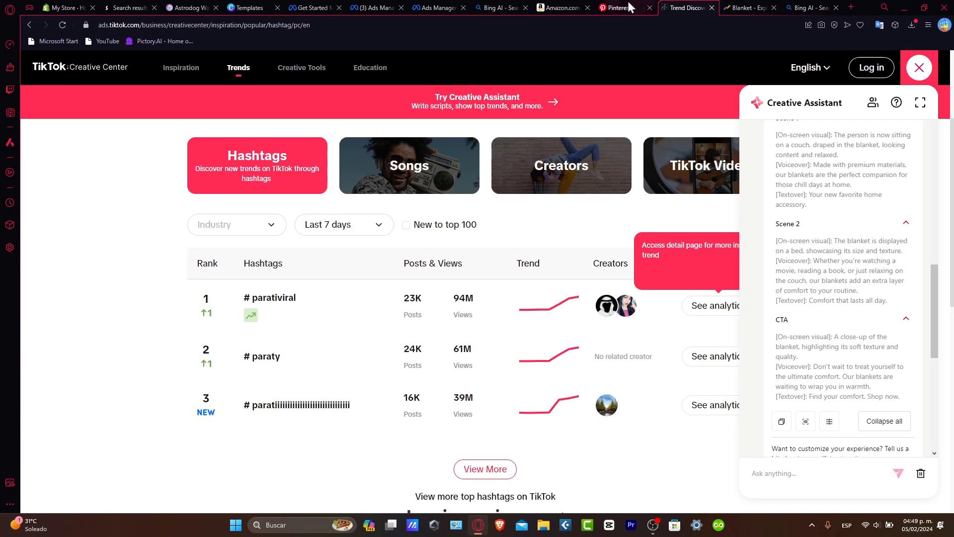
click(614, 8)
click(828, 7)
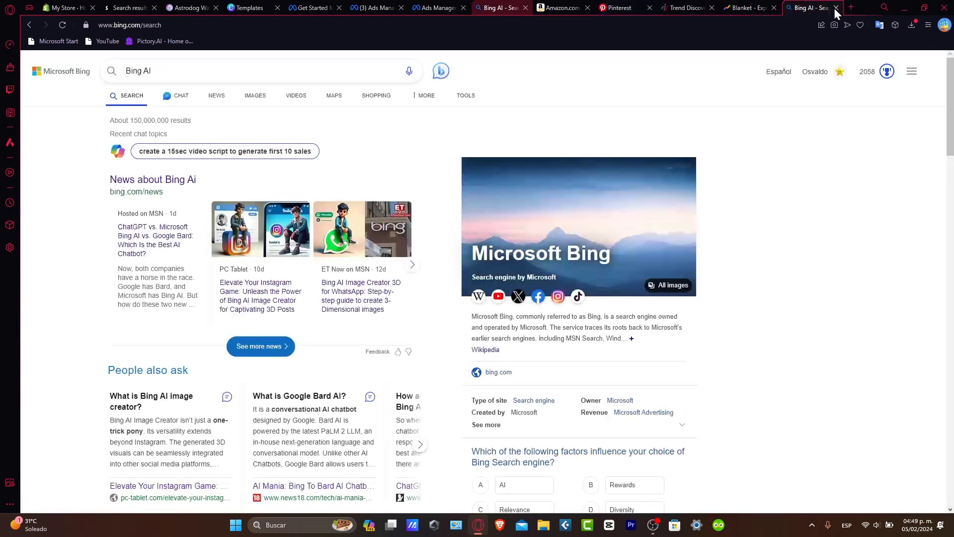
click(707, 27)
text(a)
- Search 'blankets', browse Shopping results and open the Golbaft Double Bed Blanket listing
key(BackSpace)
text(b)
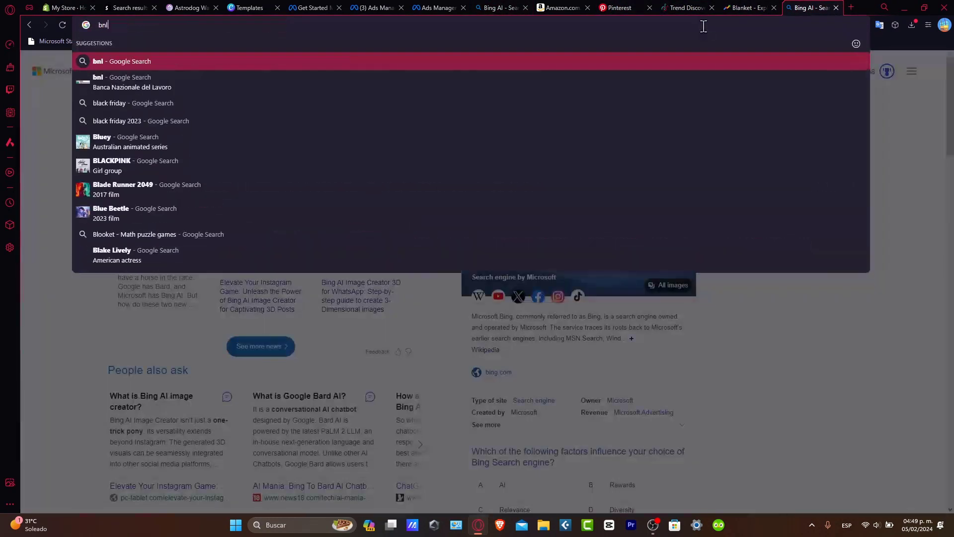
text(lankets)
key(Return)
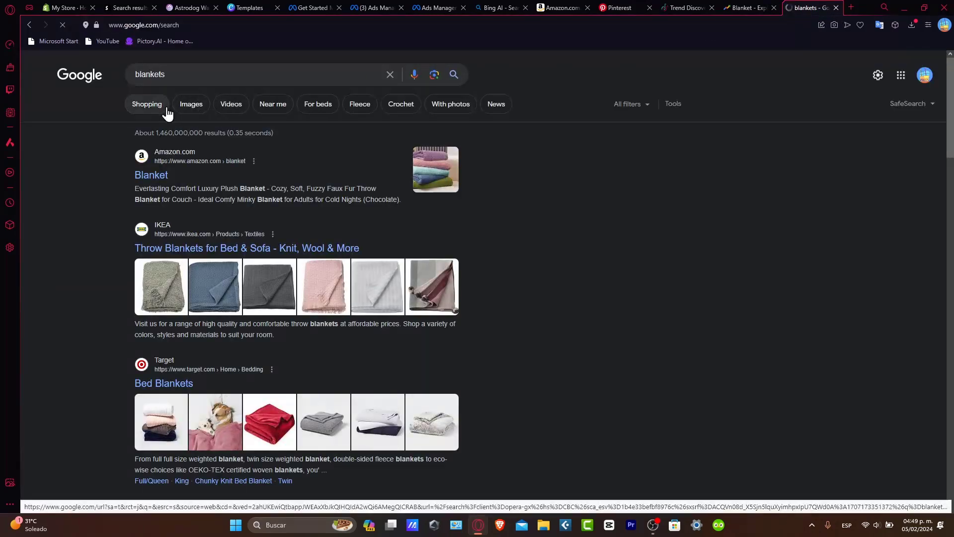
click(167, 110)
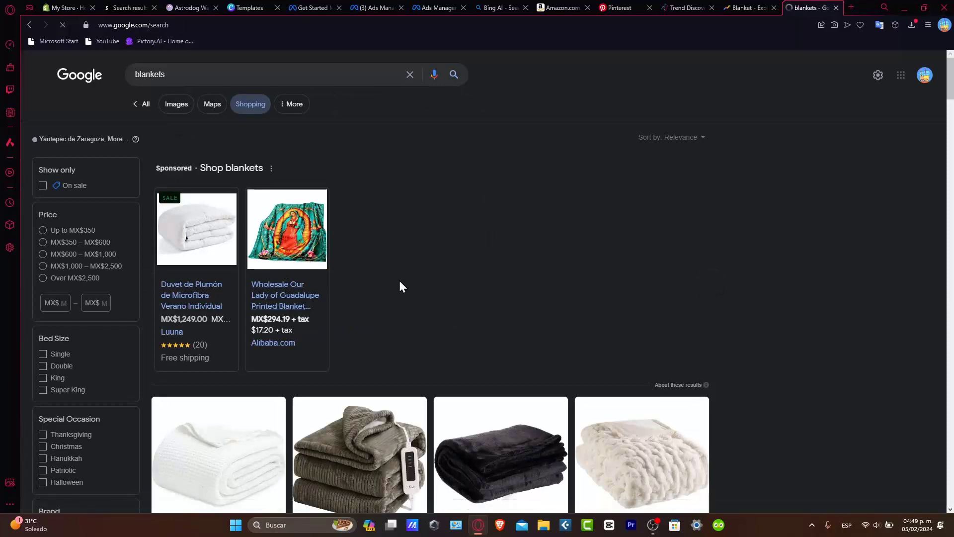
scroll(398, 282, down, 2)
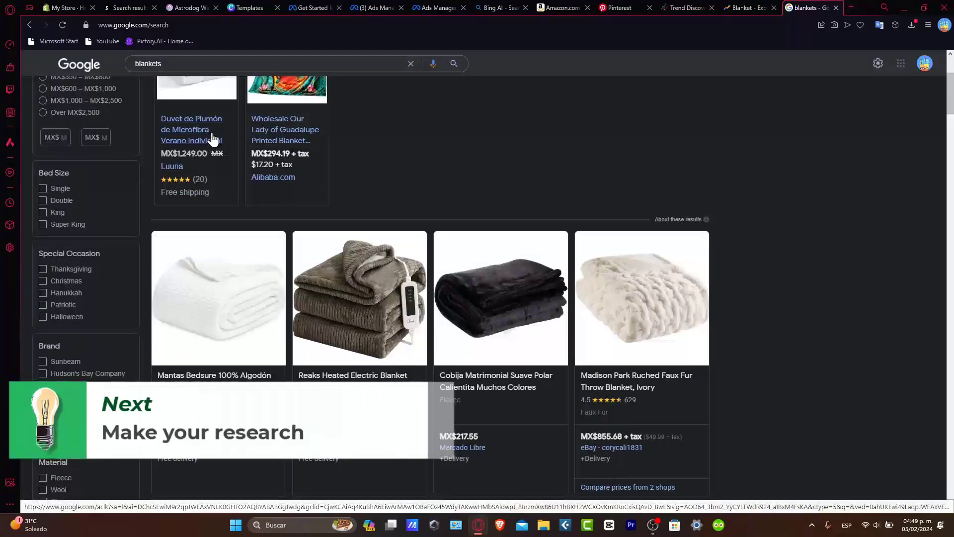
scroll(574, 380, down, 2)
scroll(572, 370, down, 2)
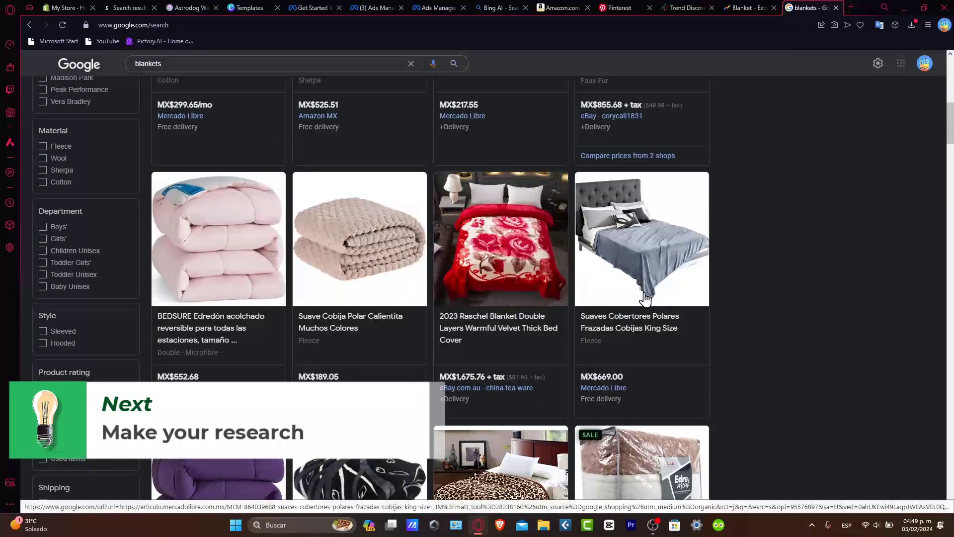
scroll(643, 313, down, 2)
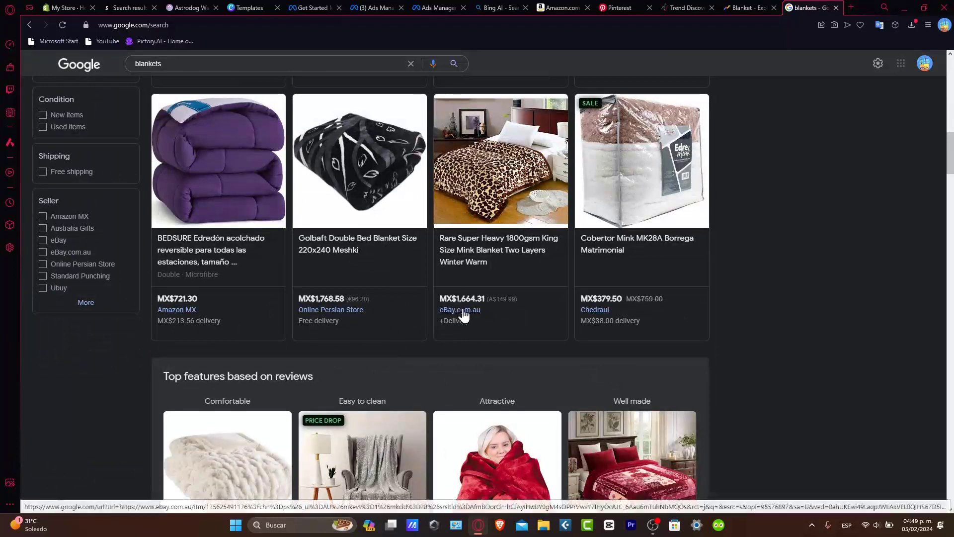
click(422, 258)
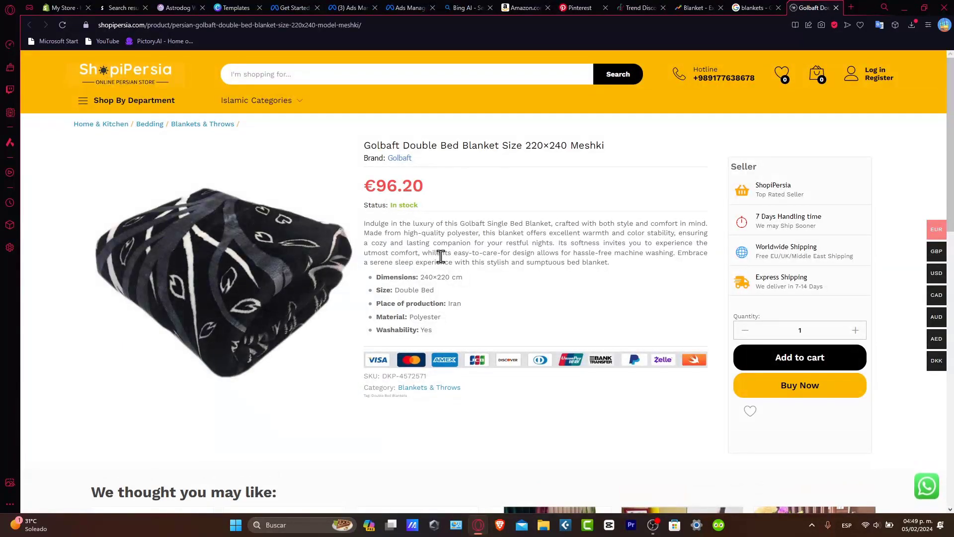
mouse_move(258, 254)
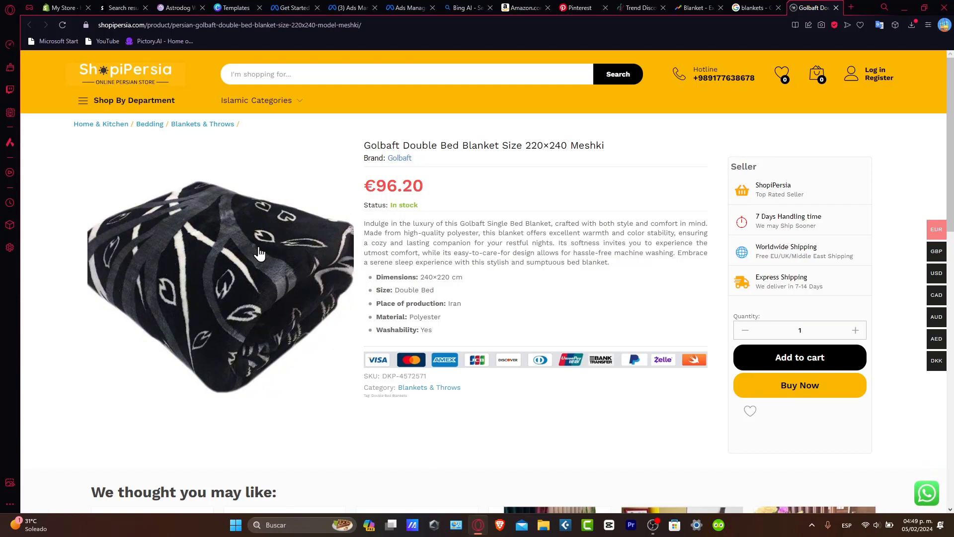
scroll(401, 426, down, 4)
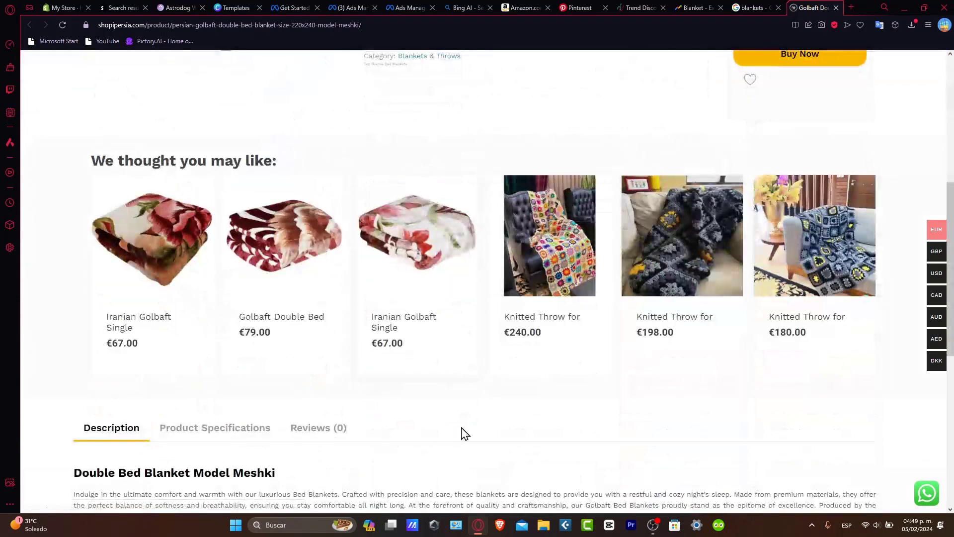
scroll(535, 461, up, 4)
- Save the Meshki blanket photo as a JPG to Descargas and open a new tab
right_click(198, 292)
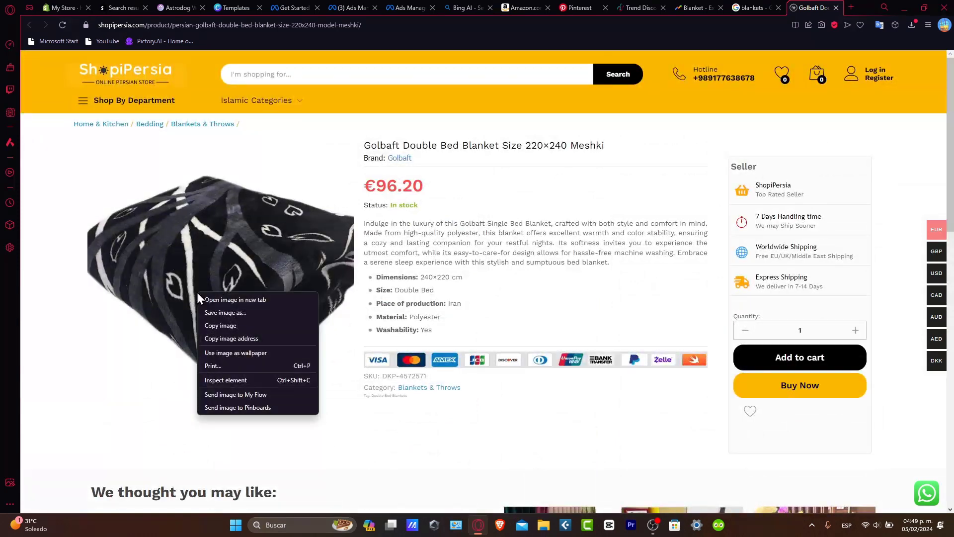
click(261, 312)
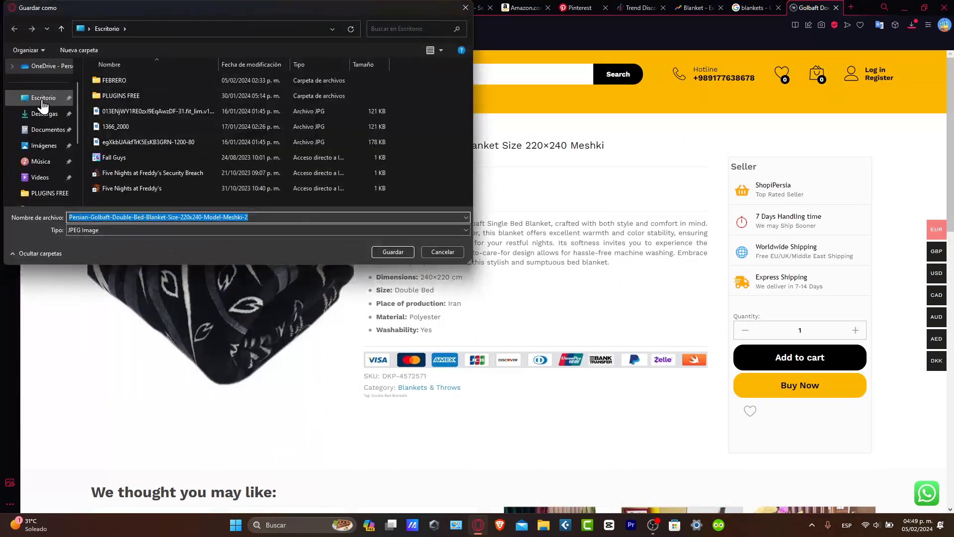
click(43, 98)
click(53, 122)
click(380, 253)
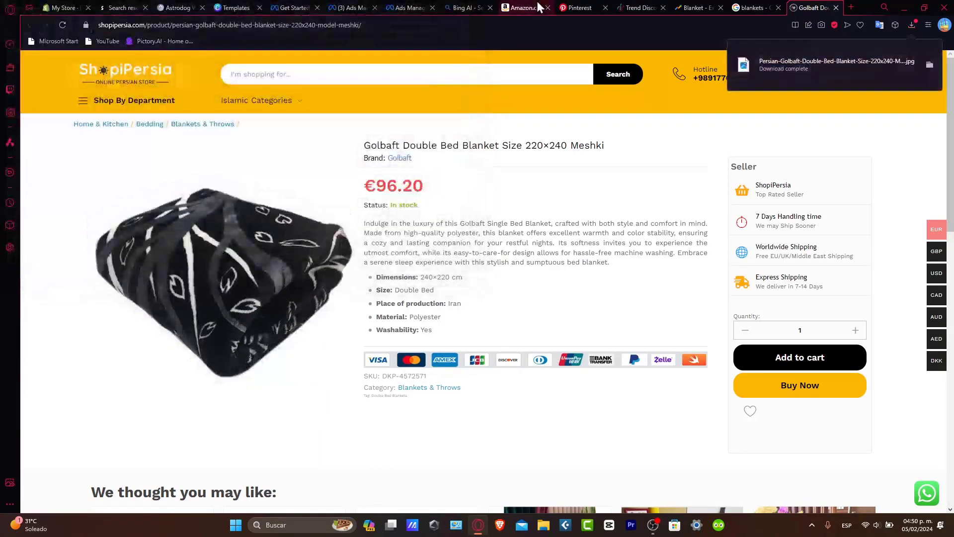
click(851, 8)
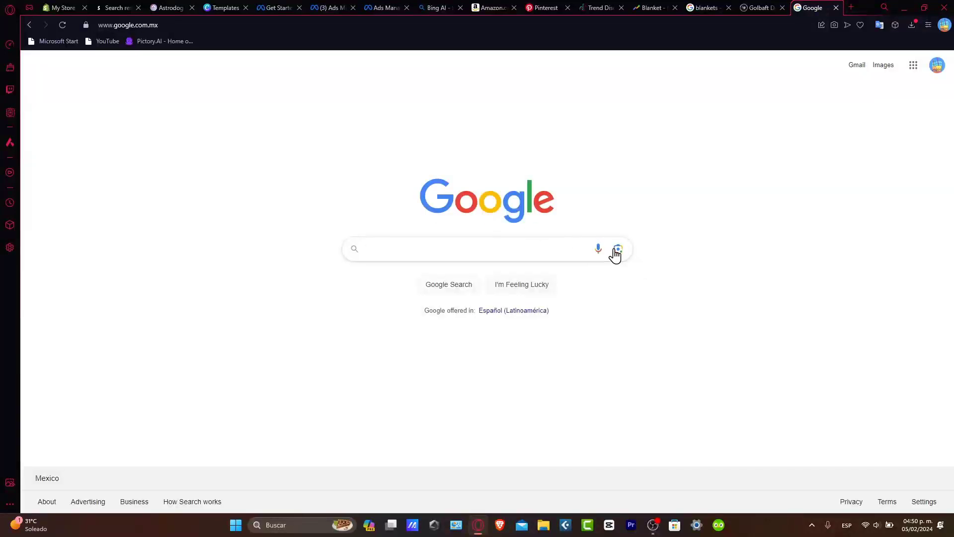
- Run a Google Lens image search with the downloaded blanket JPG
click(617, 250)
click(555, 317)
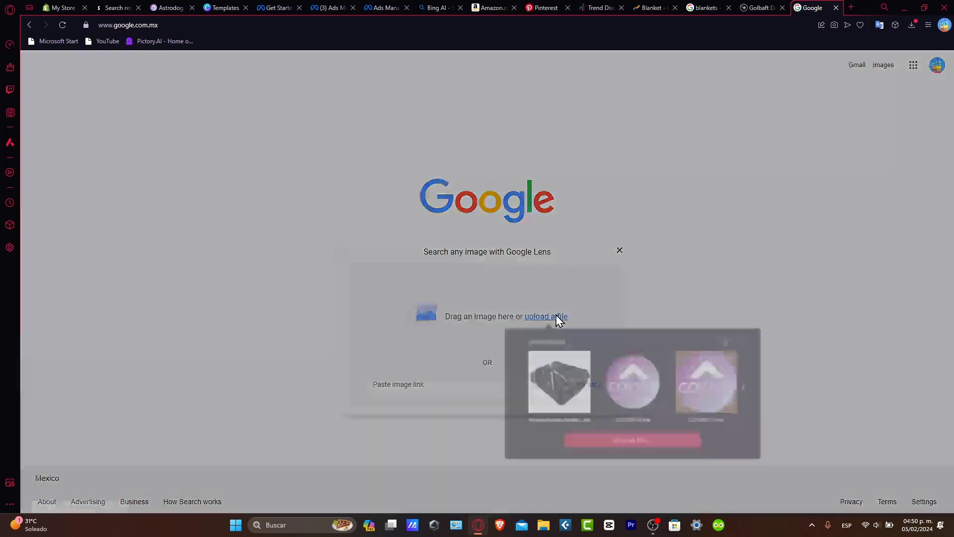
click(556, 372)
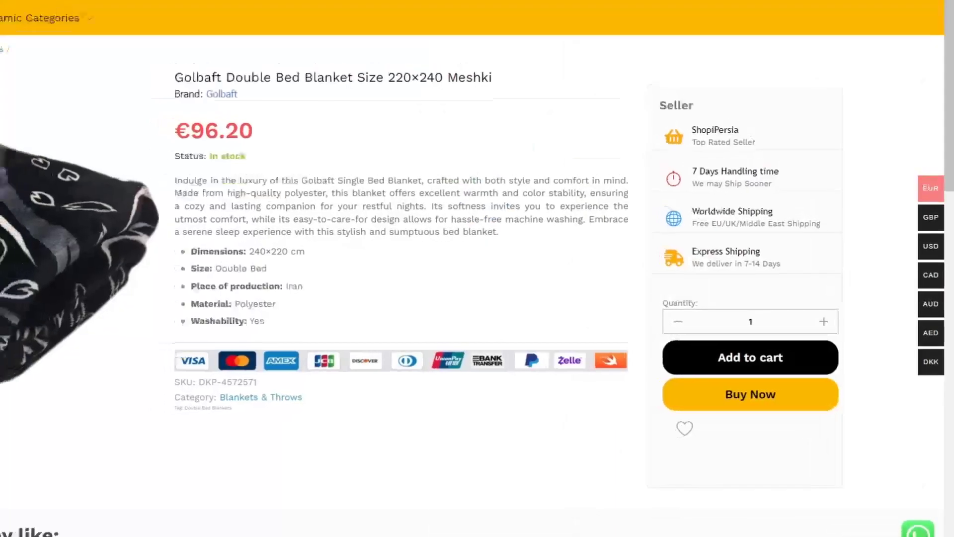
scroll(600, 341, down, 4)
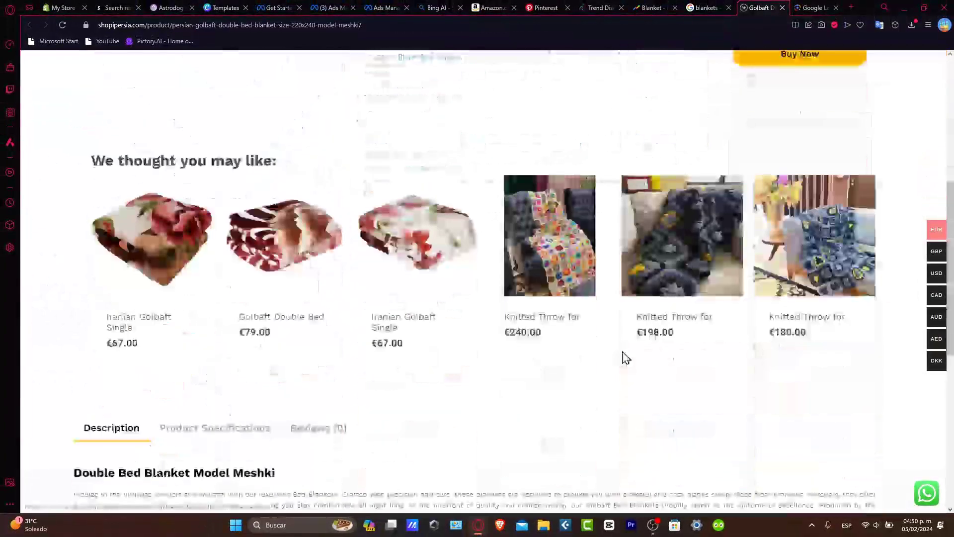
- Check the Golbaft Magenta blanket page, return to Lens results and reopen the faux fur listing tab
click(310, 250)
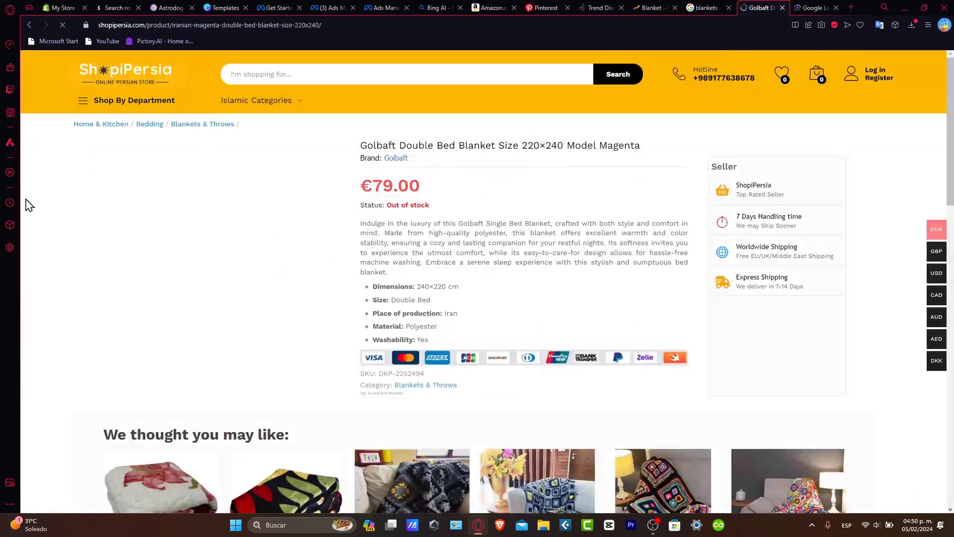
click(30, 26)
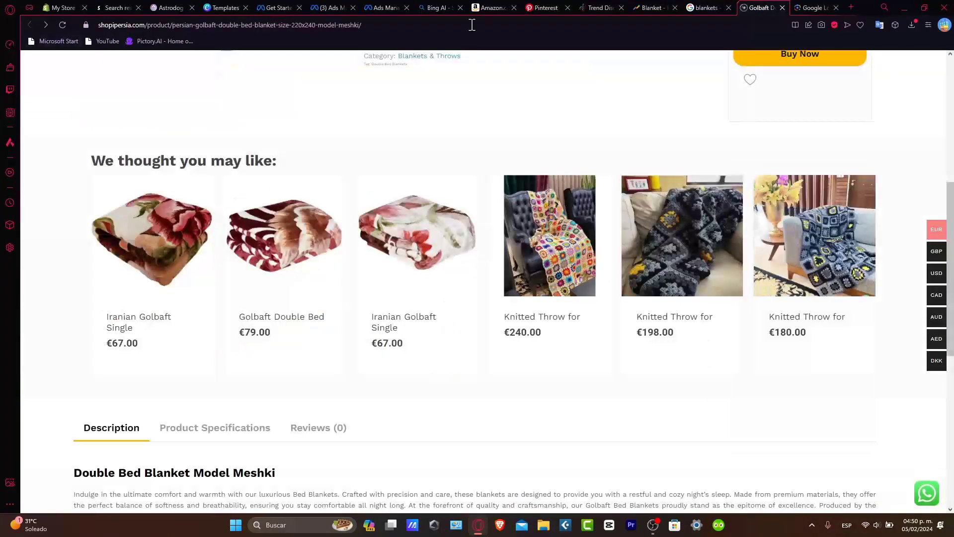
click(821, 7)
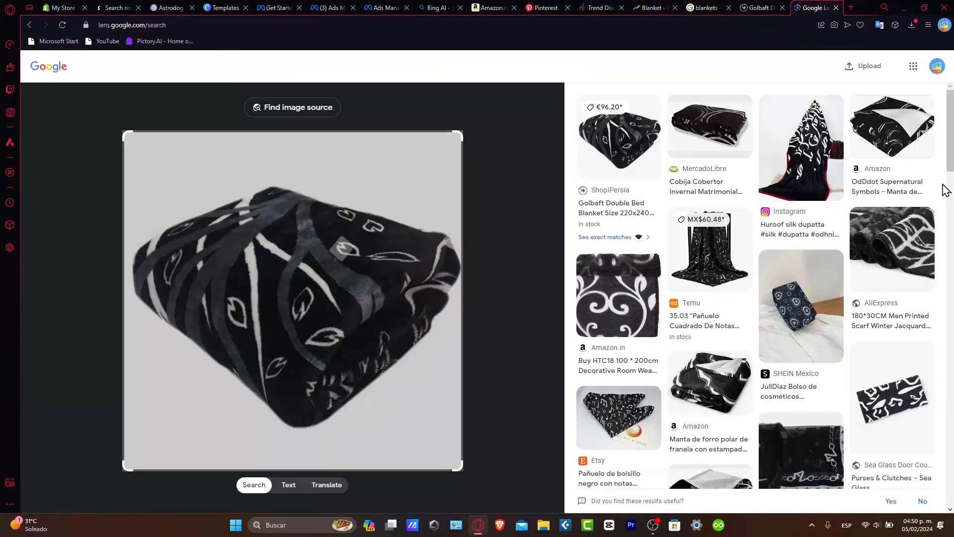
key(ctrl+shift+t)
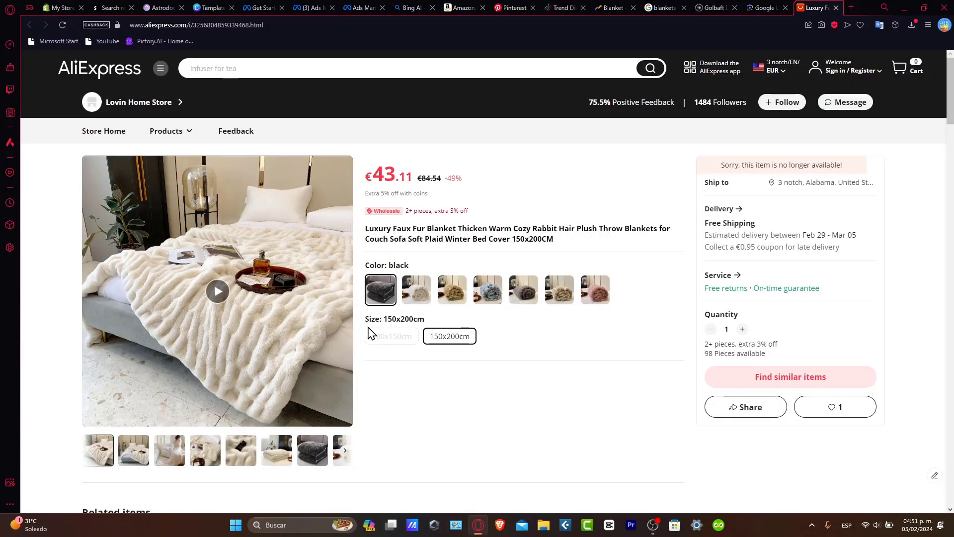
- Compare the ShopiPersia and Lens tabs, then return to the AliExpress faux fur blanket listing
key(ctrl+shift+Tab)
key(ctrl+shift+Tab)
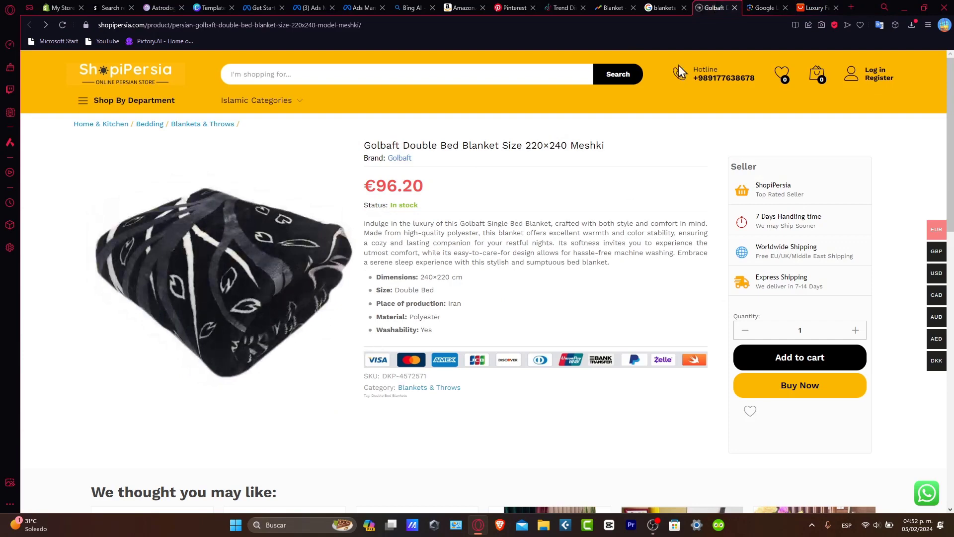
click(776, 8)
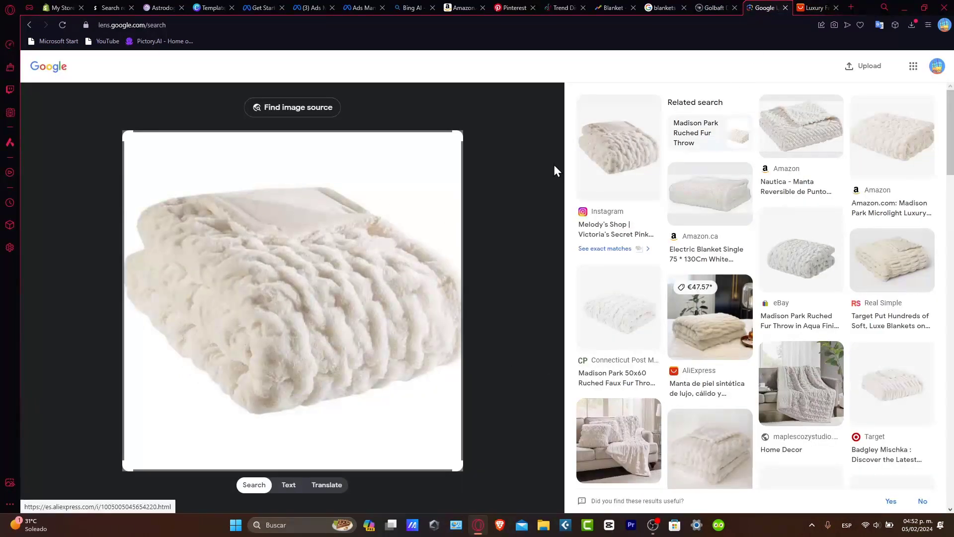
key(ctrl+shift+Tab)
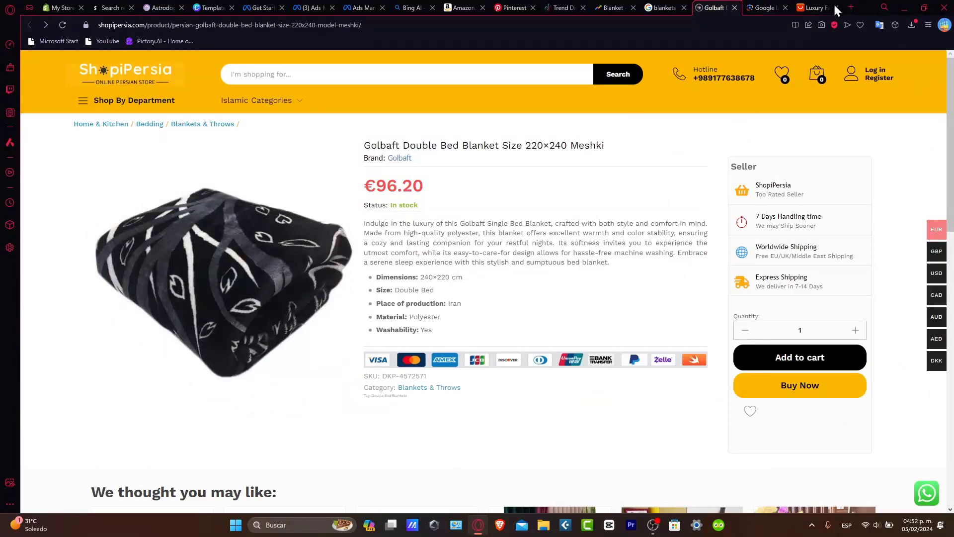
click(837, 9)
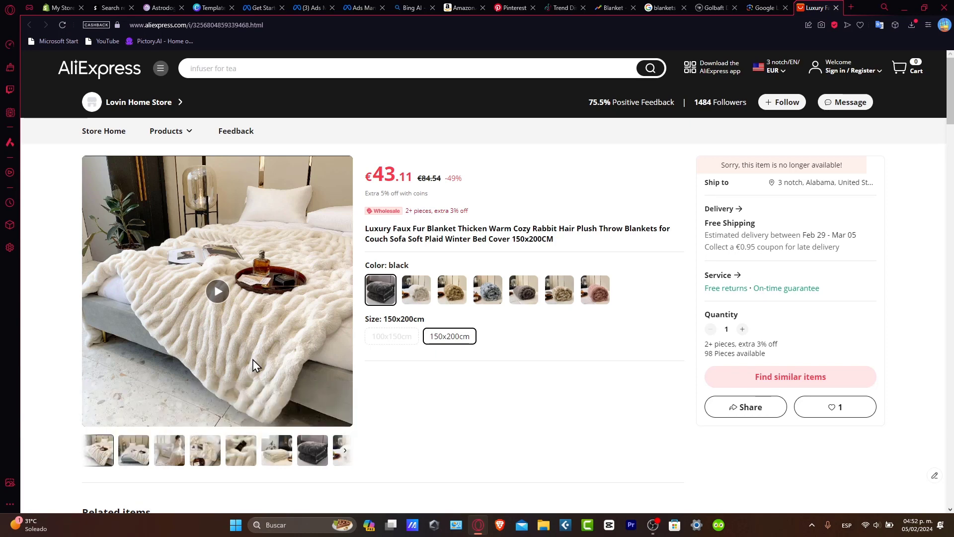
- Search the Shopify App Store for 'aliexpress' from the store admin
click(63, 2)
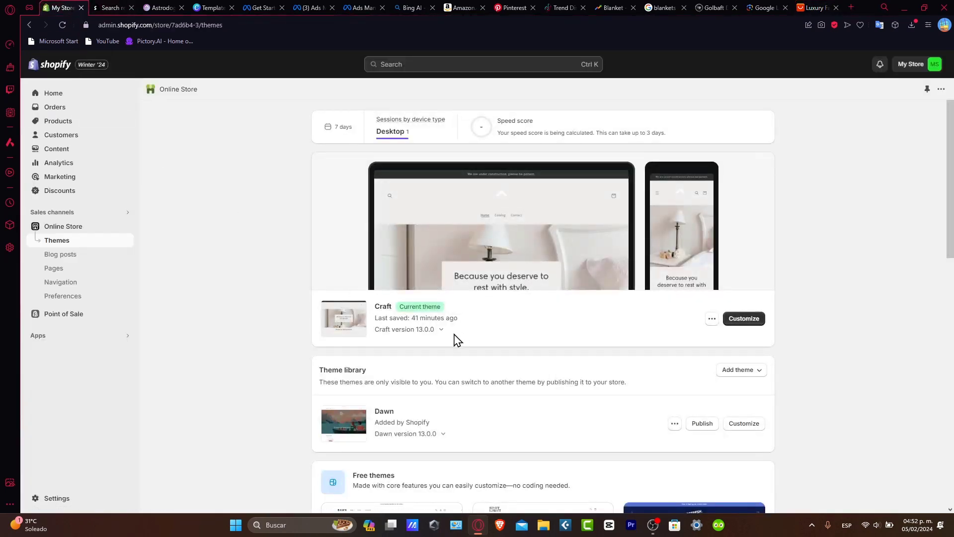
click(44, 336)
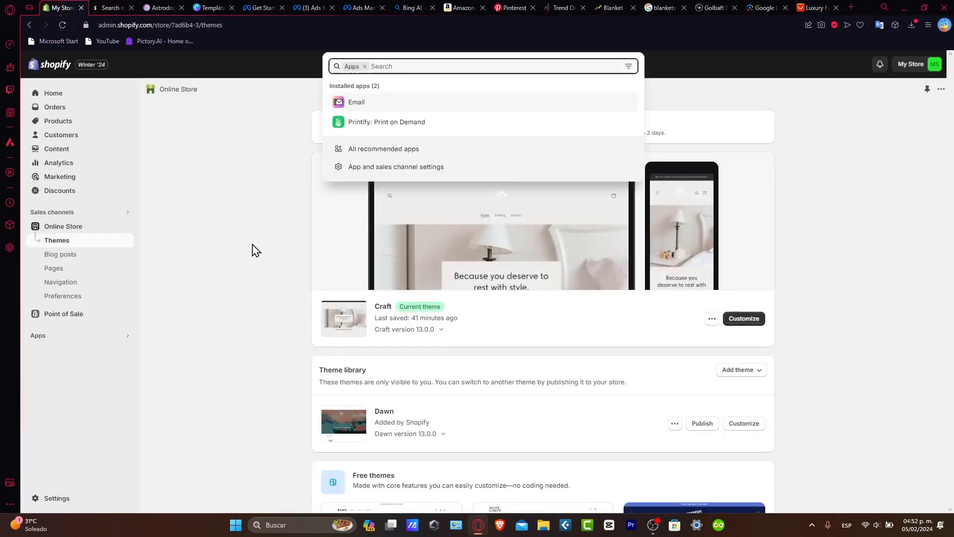
text(aliexpress)
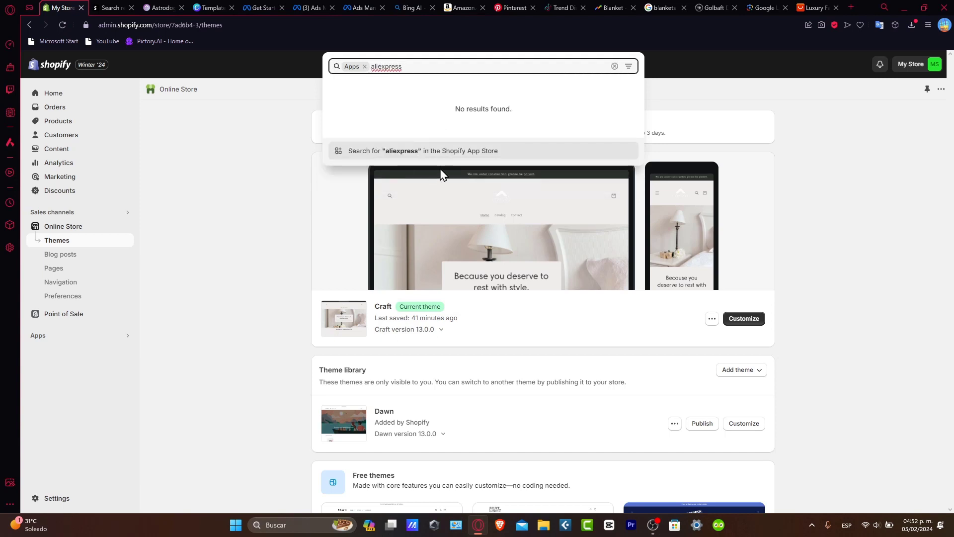
click(453, 154)
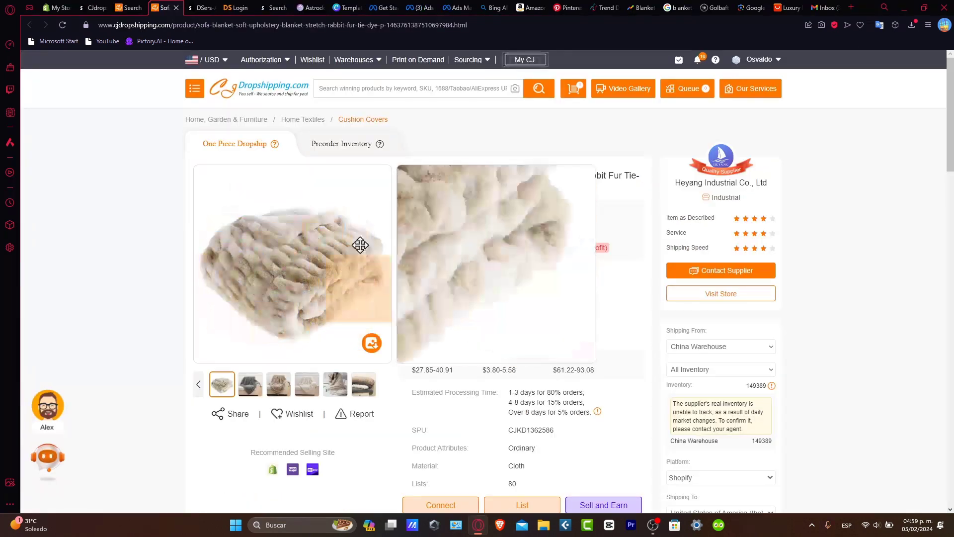
scroll(589, 366, down, 2)
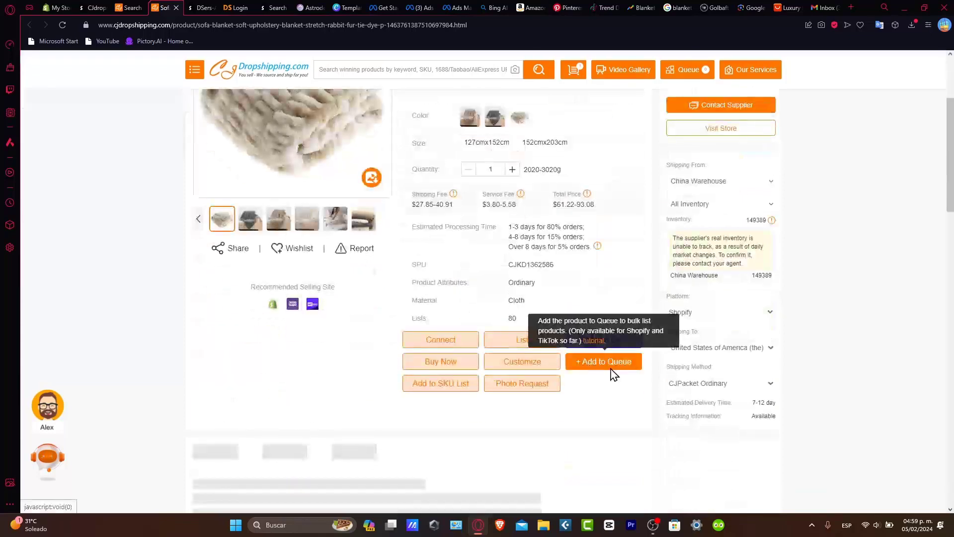
- Start listing the faux fur sofa blanket and choose the Shopify store to list to
click(548, 343)
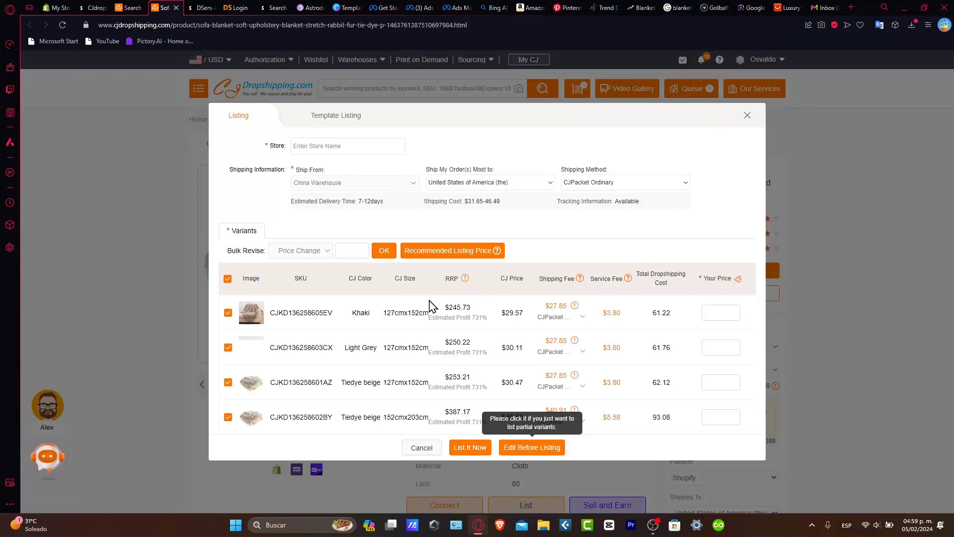
click(344, 146)
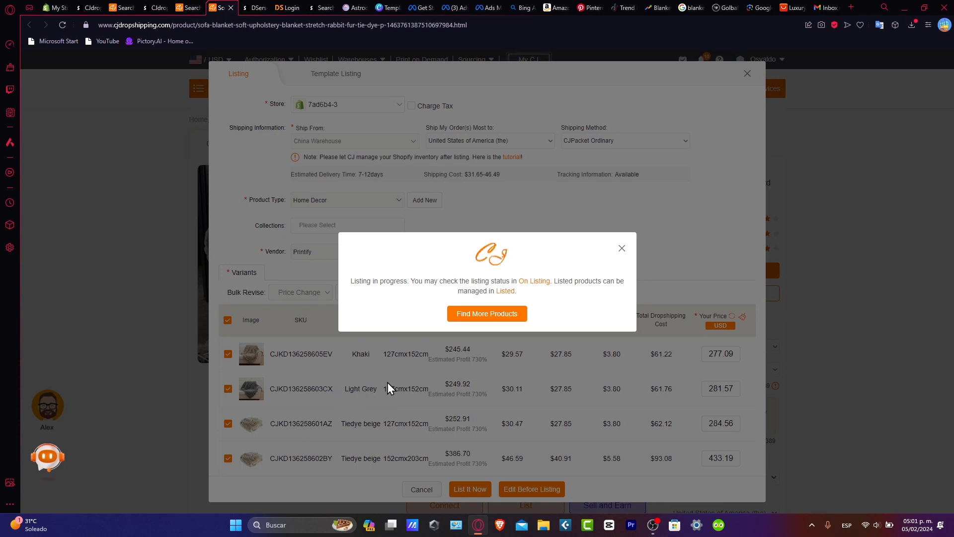
- From the Shopify product list, view the imported Sofa Blanket on the online store
click(52, 8)
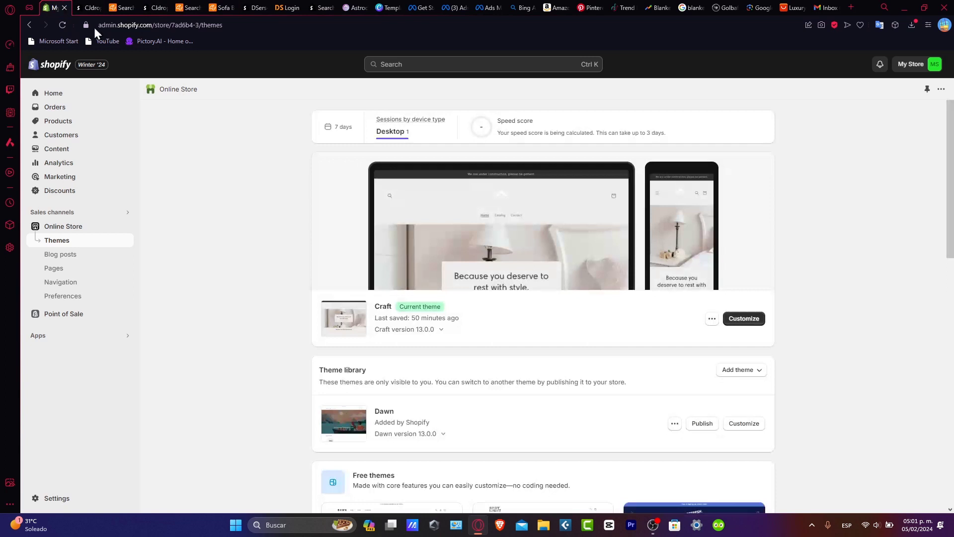
click(75, 123)
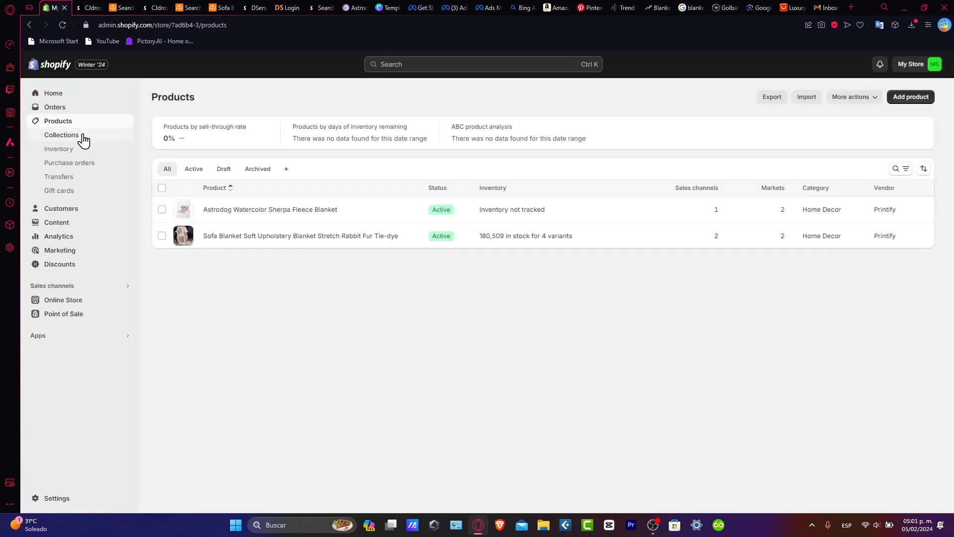
mouse_move(311, 236)
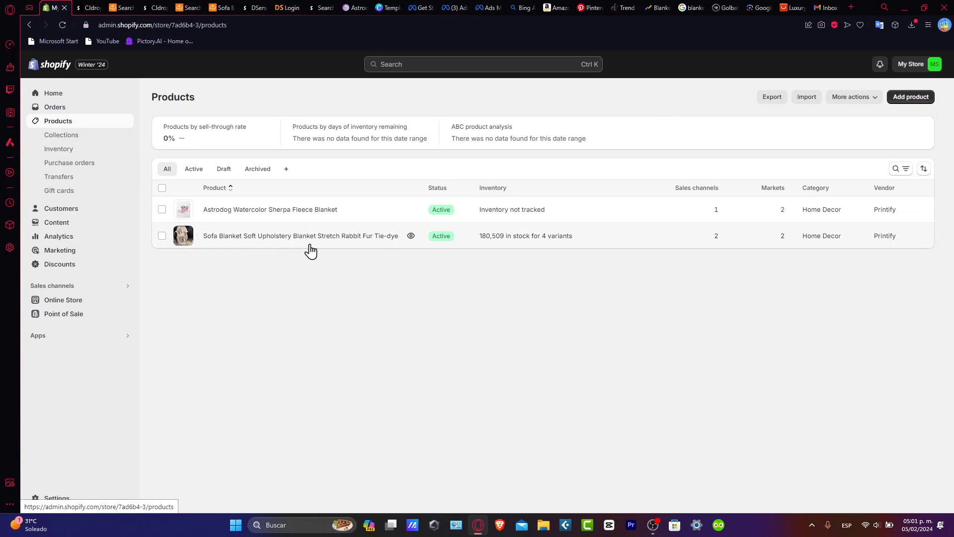
click(411, 236)
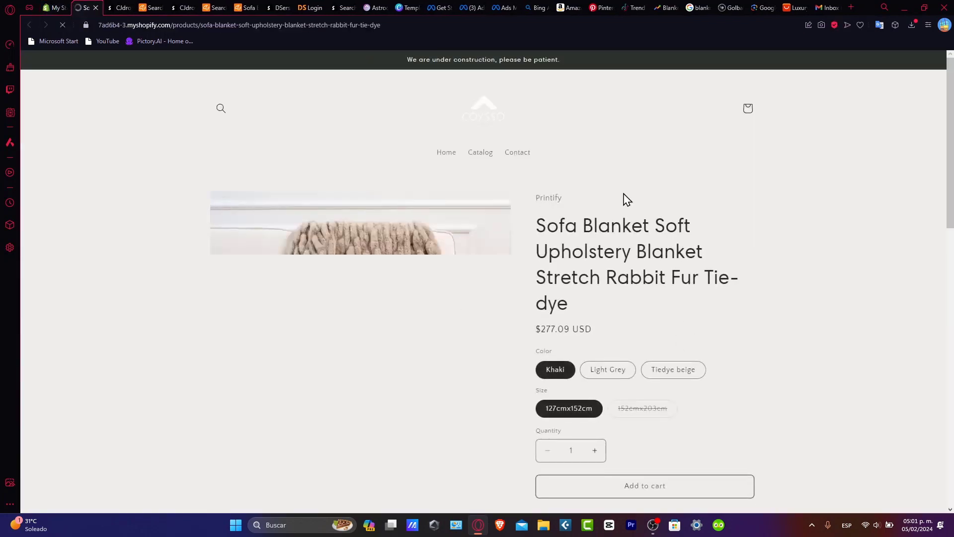
scroll(732, 269, down, 2)
scroll(734, 269, down, 2)
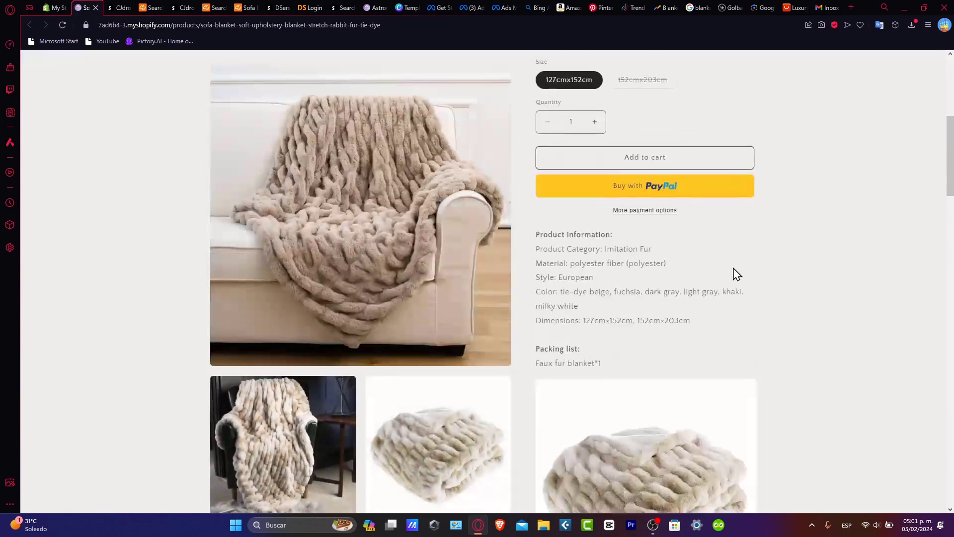
scroll(735, 273, down, 4)
scroll(735, 274, down, 2)
scroll(735, 275, down, 5)
scroll(735, 275, up, 1)
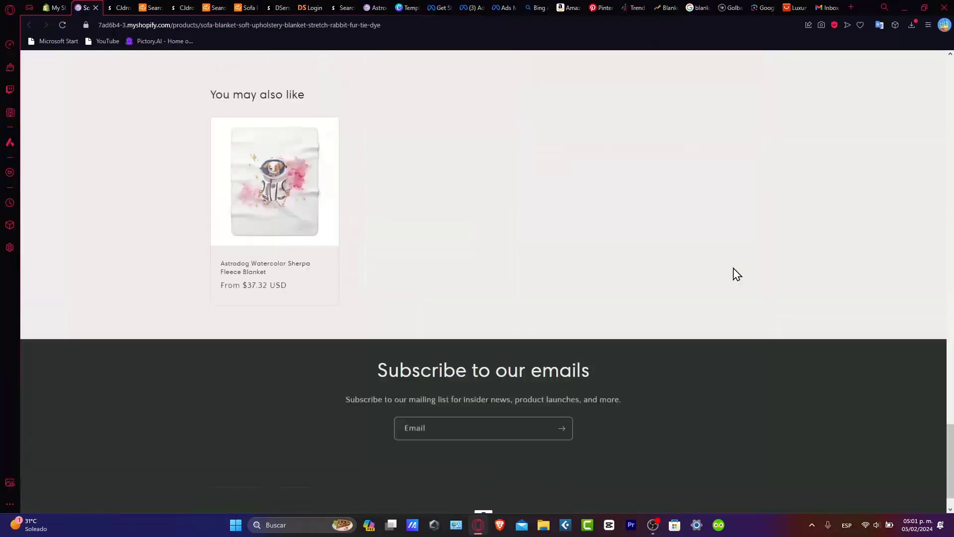
scroll(734, 275, up, 5)
scroll(733, 268, up, 3)
scroll(733, 268, up, 3)
scroll(733, 268, up, 5)
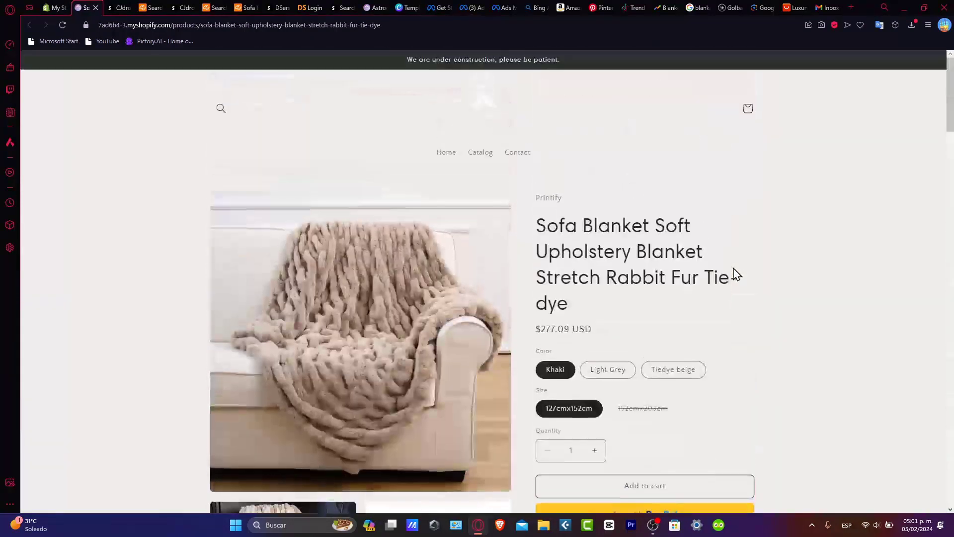
- Compare the ShopiPersia and Lens tabs, then return to the $277.09 storefront blanket page
click(735, 7)
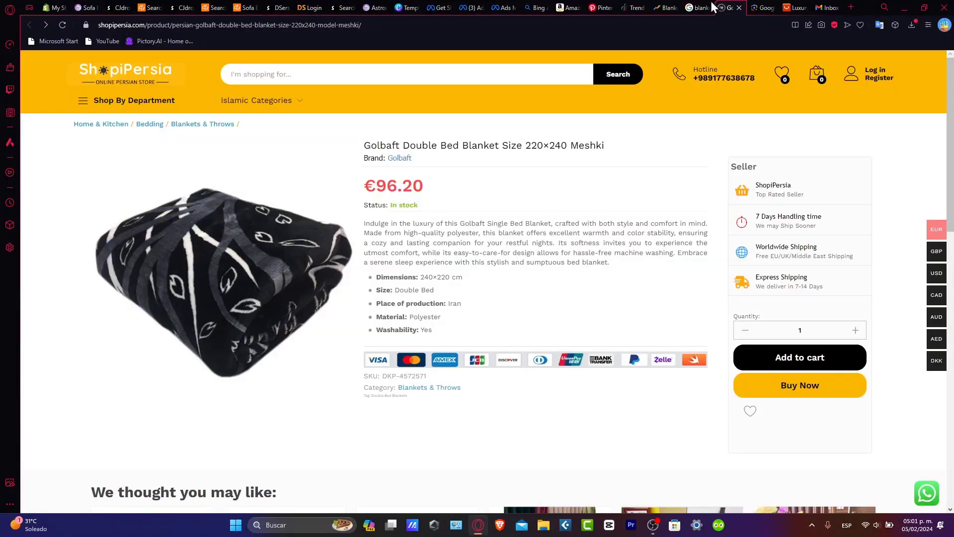
click(762, 9)
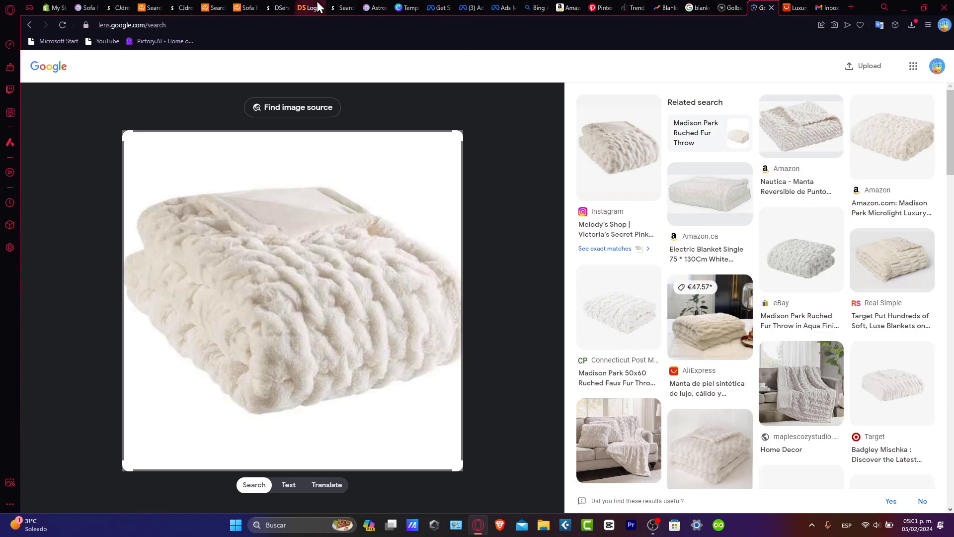
click(86, 7)
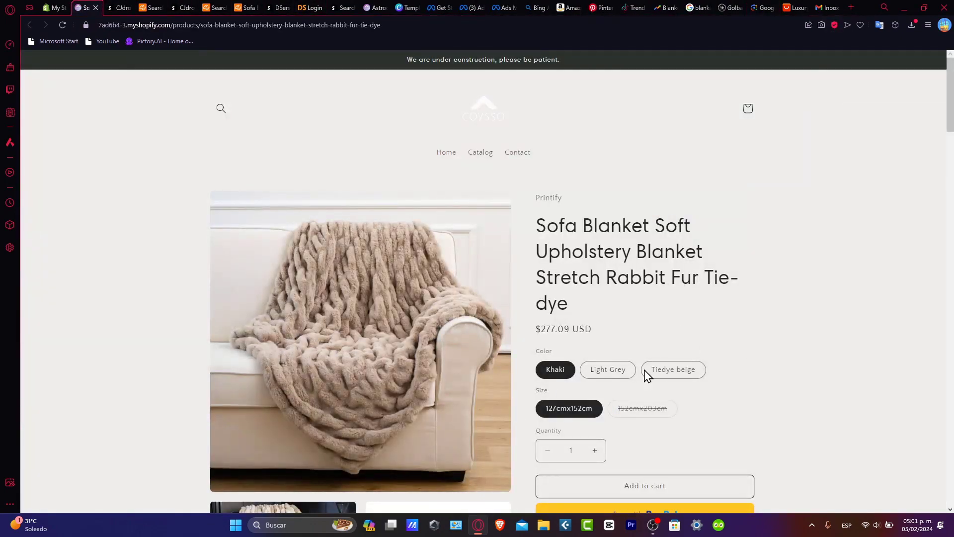
scroll(810, 344, down, 2)
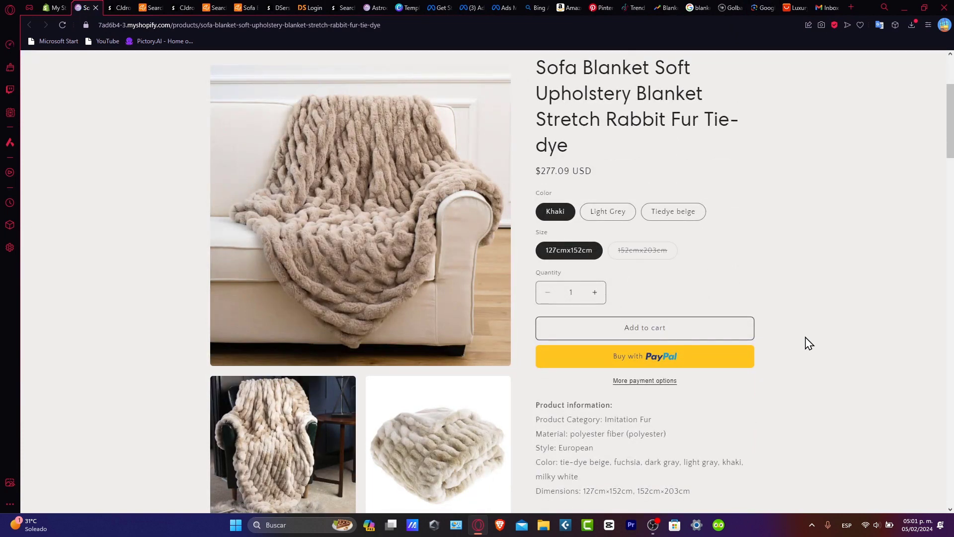
scroll(809, 343, down, 2)
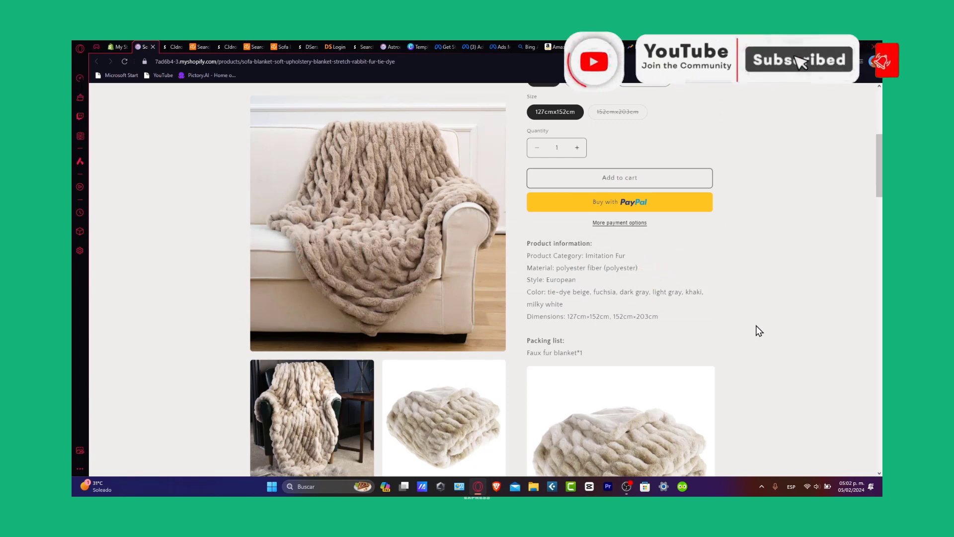
scroll(769, 338, up, 4)
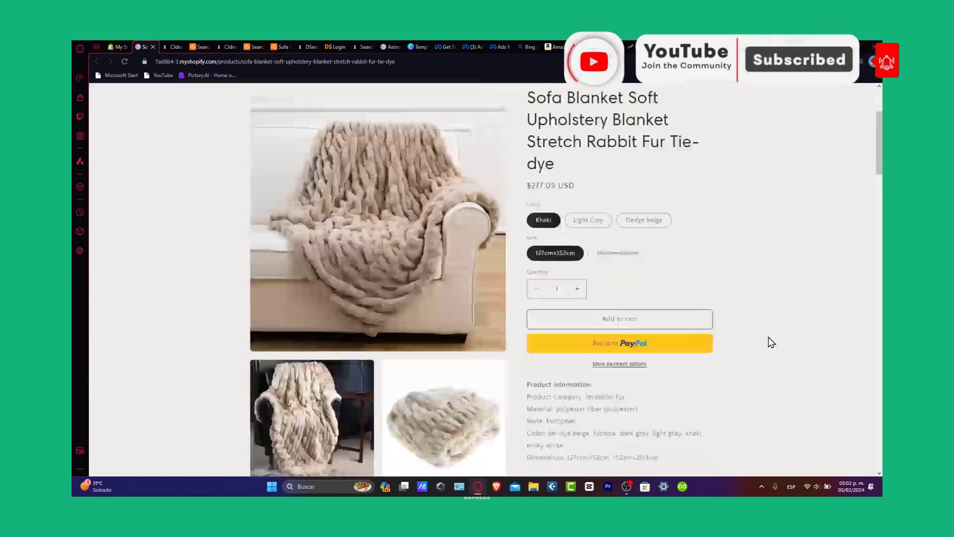